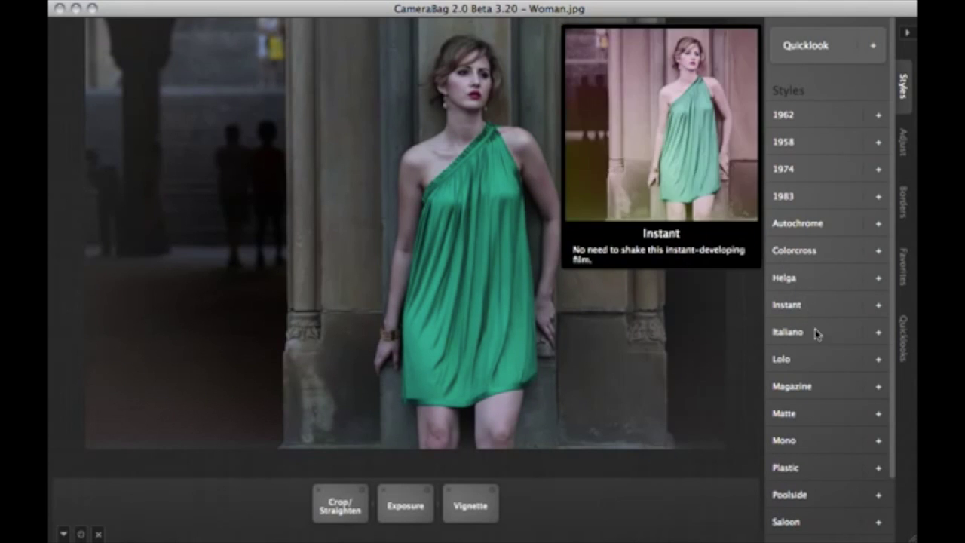
Add the Magazine style and set its vignette Amount to 39.42 and Sharpness to 79.67.
click(874, 387)
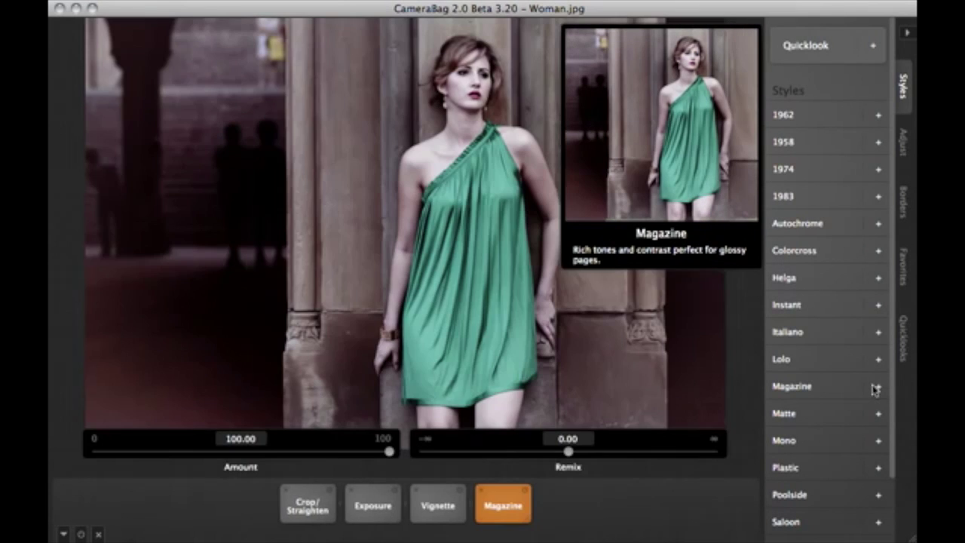
click(378, 513)
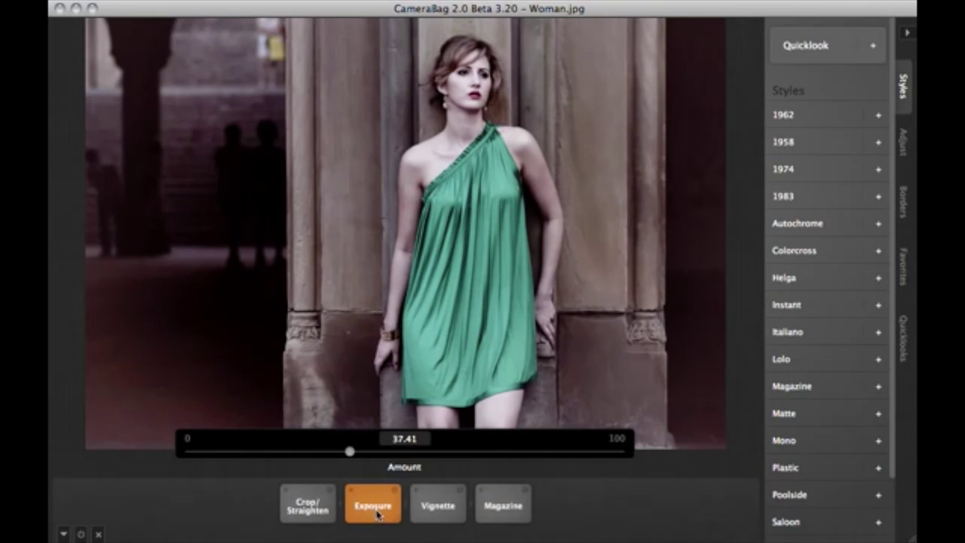
click(435, 509)
drag(176, 452, 224, 453)
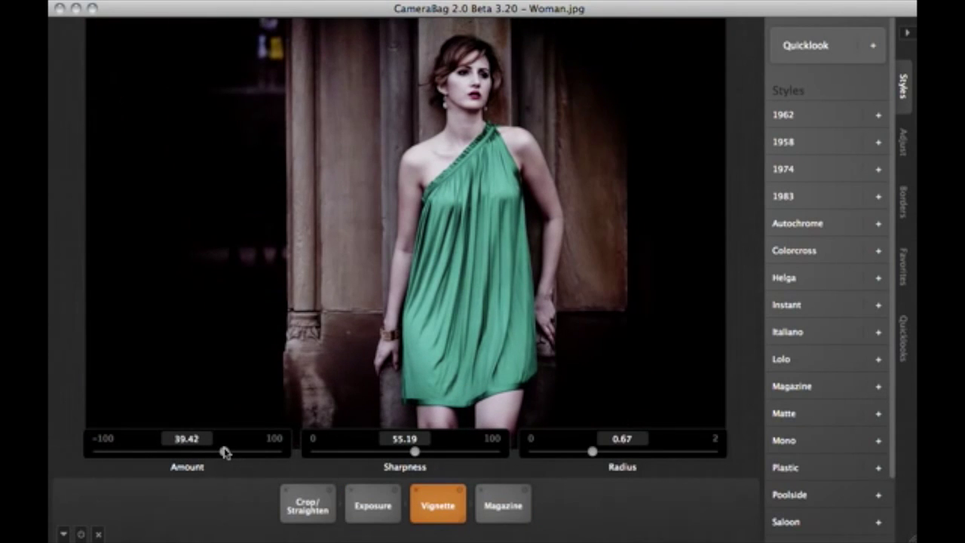
mouse_move(415, 451)
mouse_down()
mouse_move(468, 456)
mouse_move(415, 455)
mouse_up()
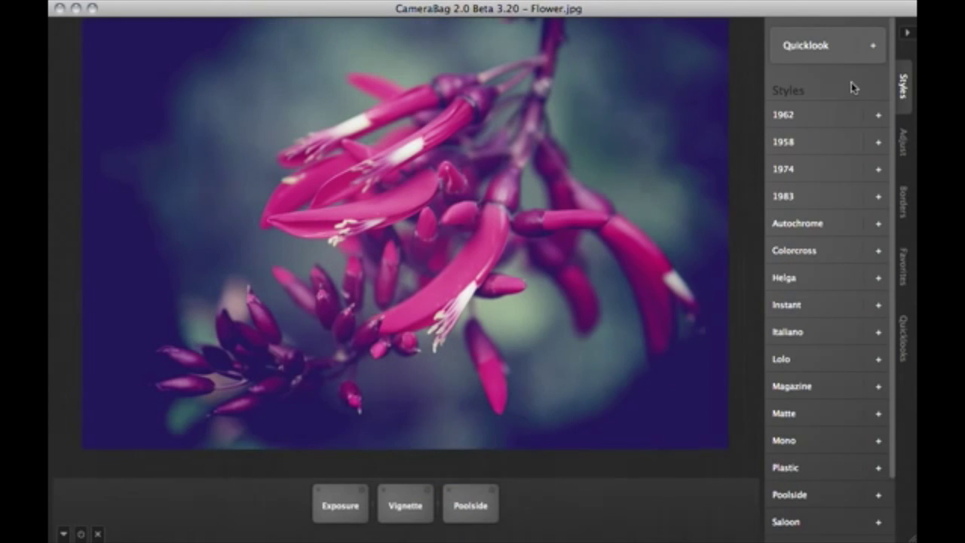
Browse the Adjust, Borders and Favorites panels, then return to the Styles list.
click(905, 155)
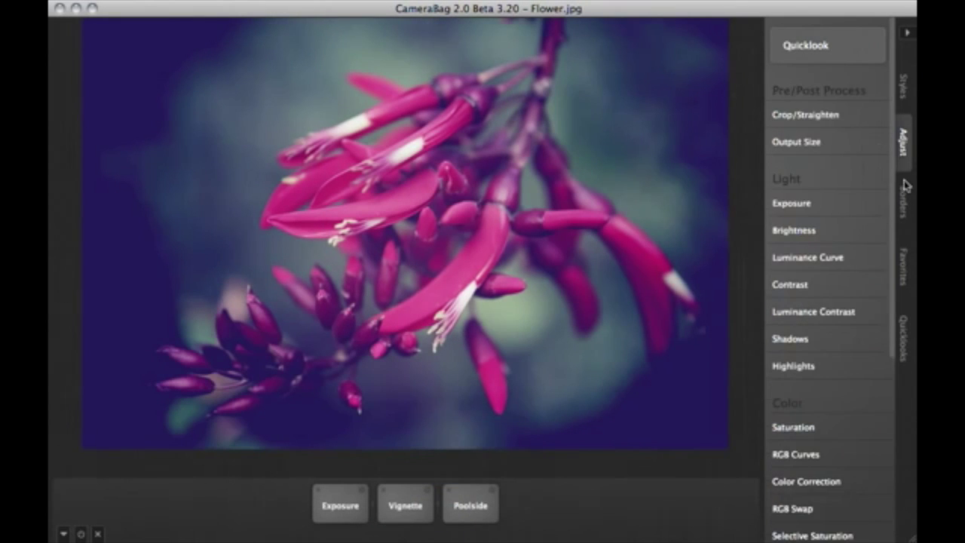
click(905, 194)
click(904, 257)
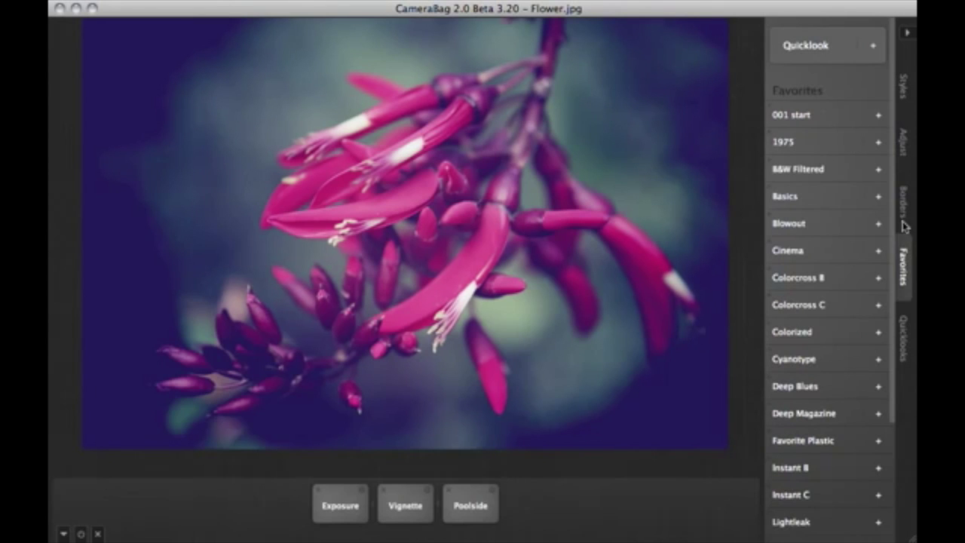
click(904, 85)
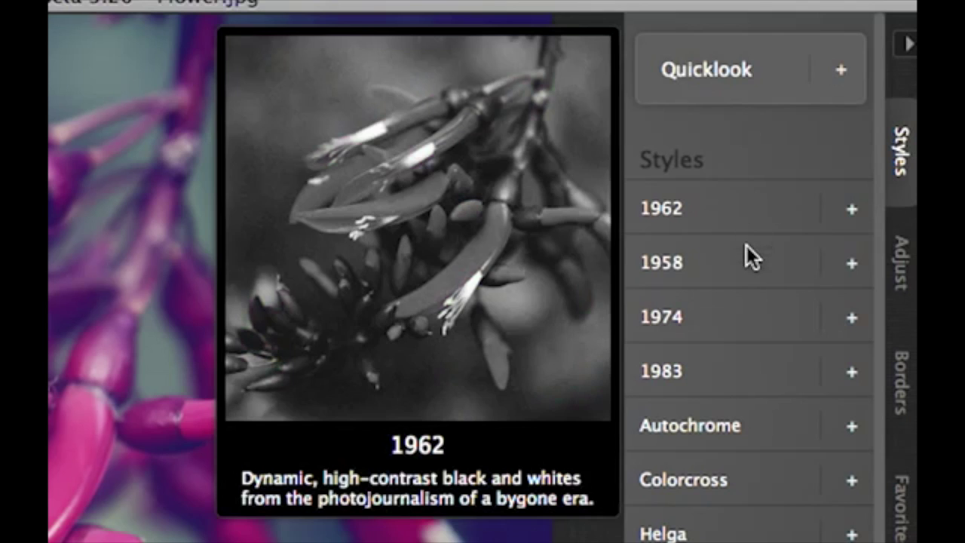
Tighten the Poolside vignette radius around the flower, then clear all effects from the photo.
mouse_move(826, 139)
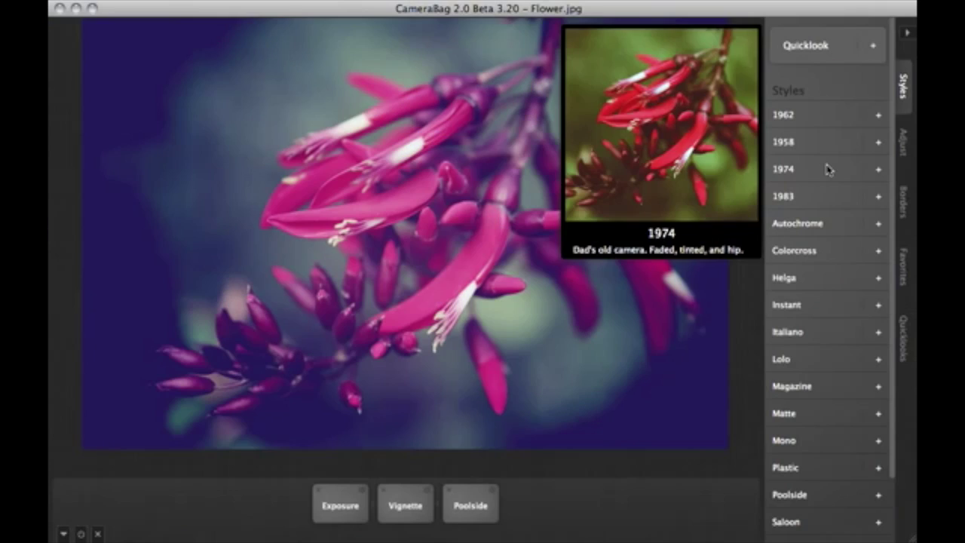
mouse_move(752, 371)
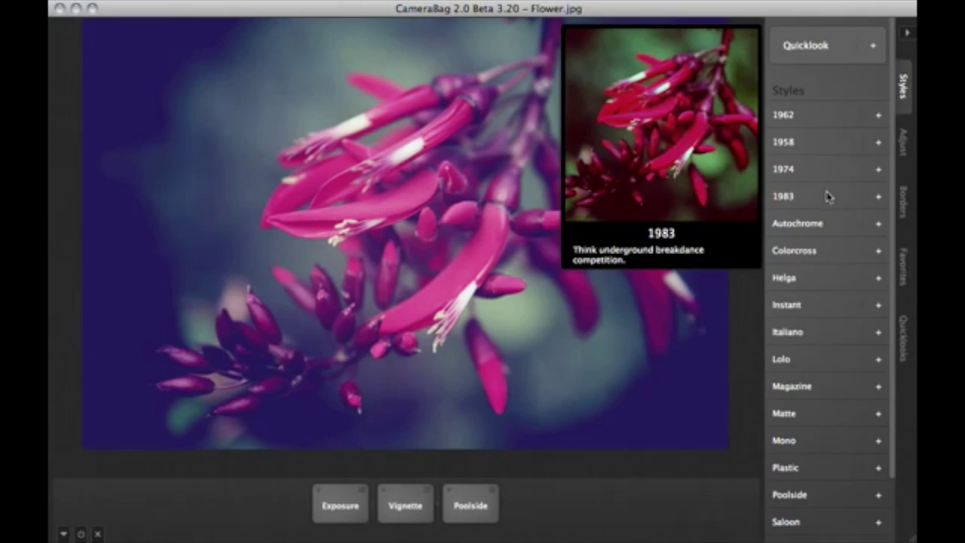
mouse_move(829, 222)
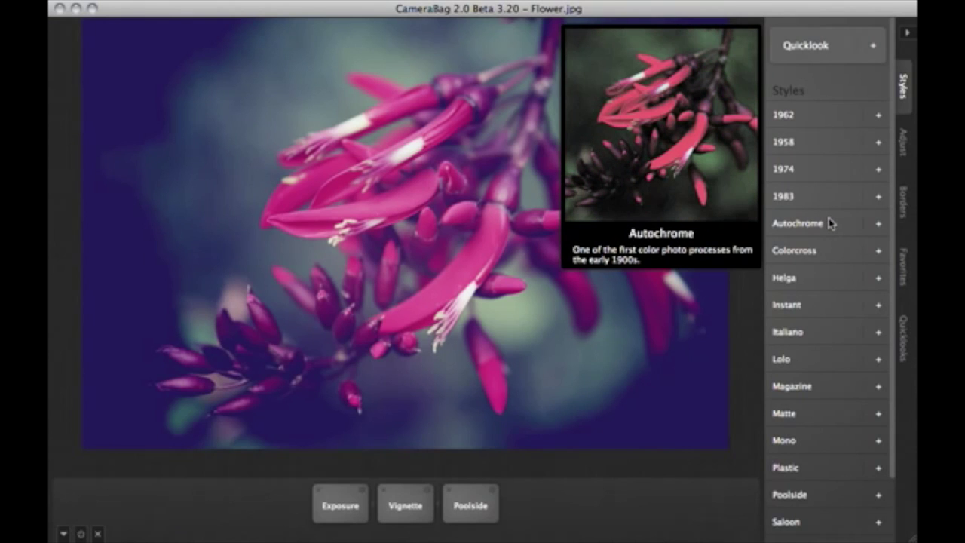
click(459, 514)
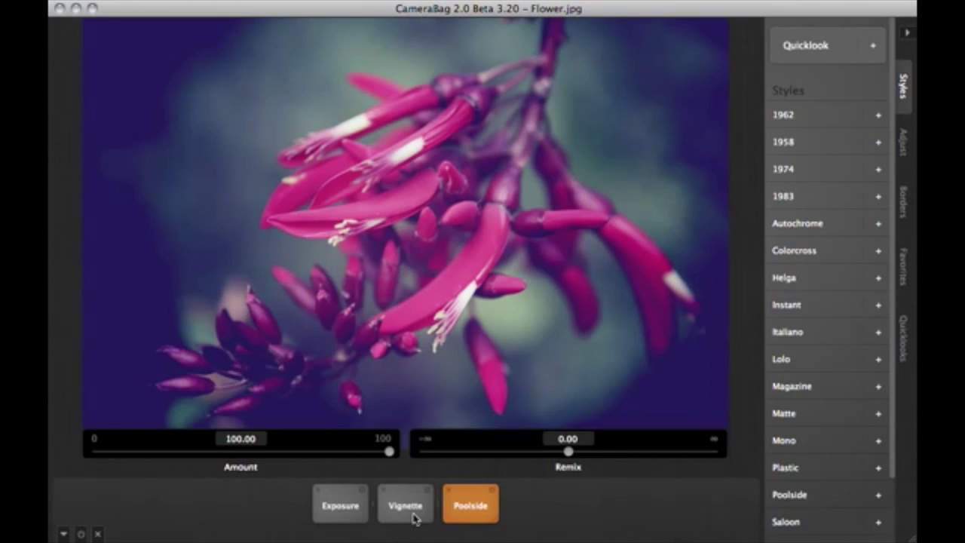
click(483, 483)
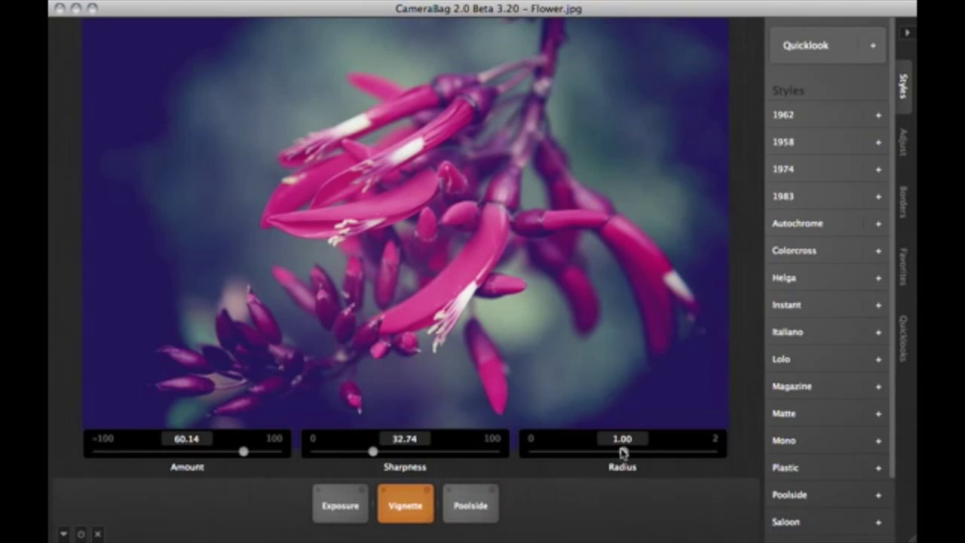
drag(622, 452, 590, 461)
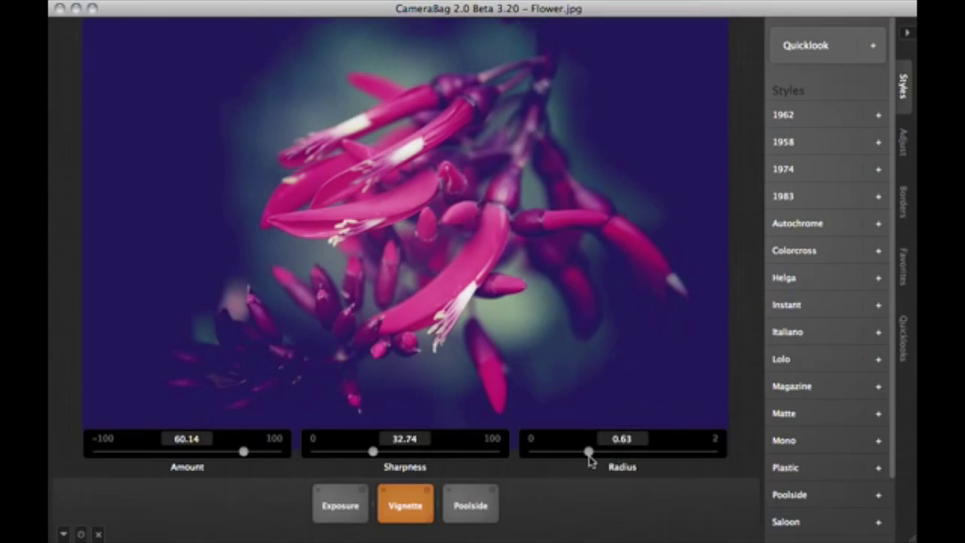
click(96, 534)
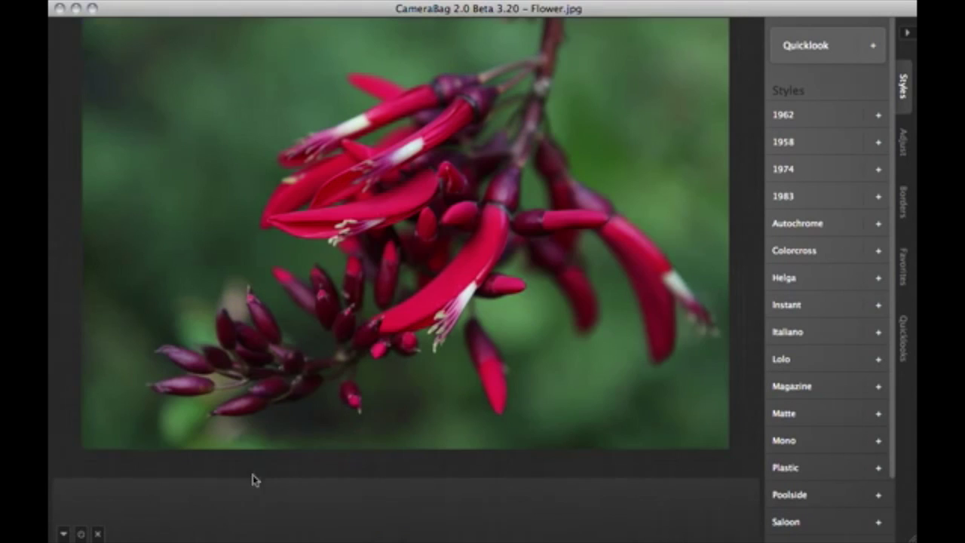
Try the 1958, 1983, Autochrome, Colorcross, Helga, Italiano and Plastic styles in turn.
click(795, 146)
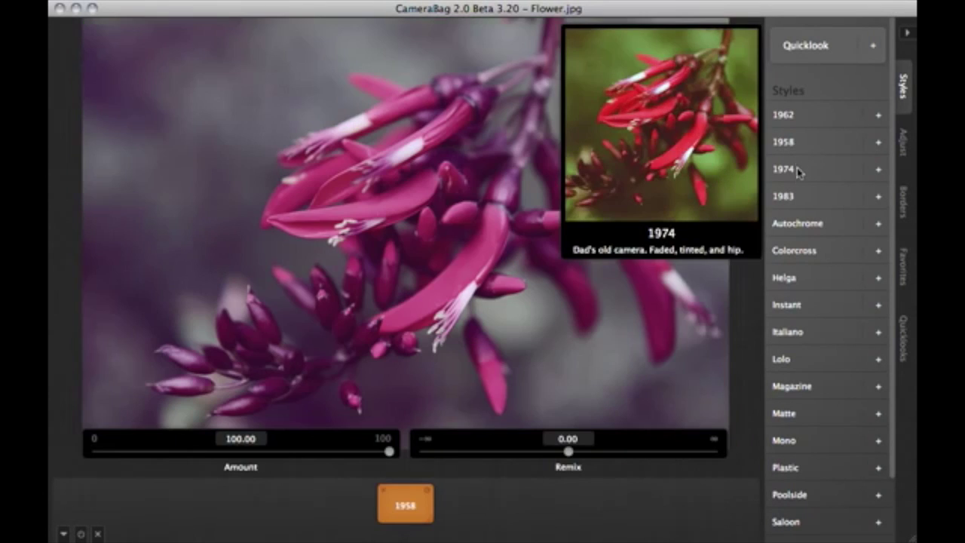
click(796, 196)
click(798, 227)
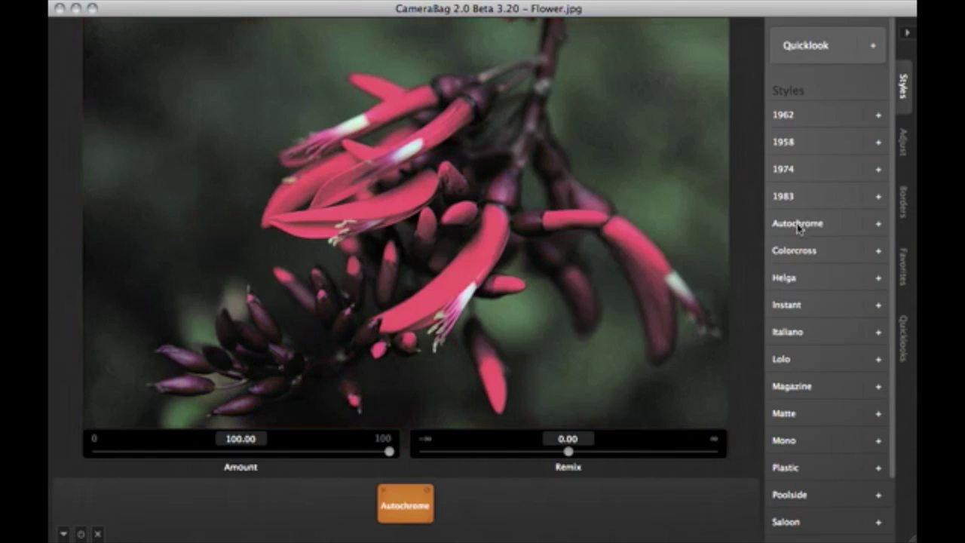
click(797, 251)
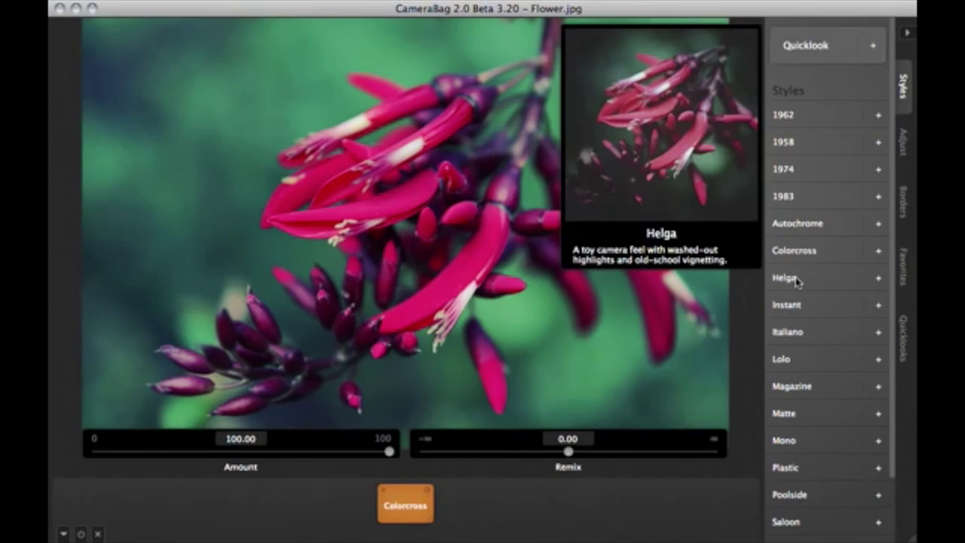
click(795, 279)
click(793, 336)
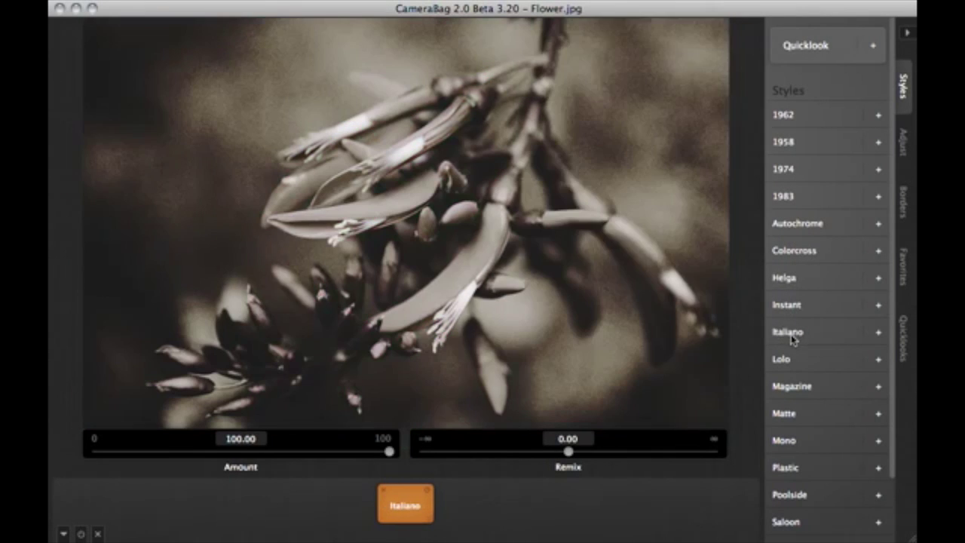
click(788, 468)
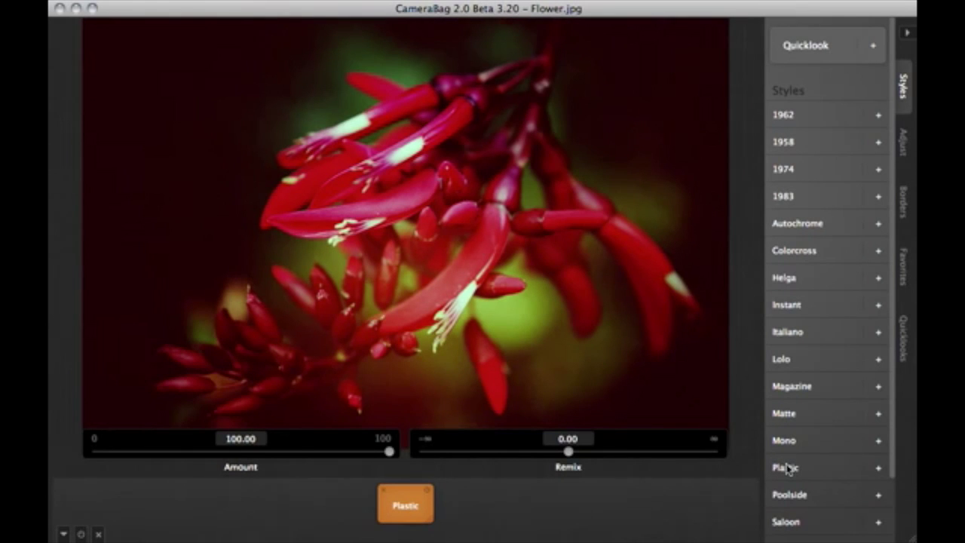
Remove Plastic, apply Helga and preview it full screen, then delete the Helga style.
click(786, 467)
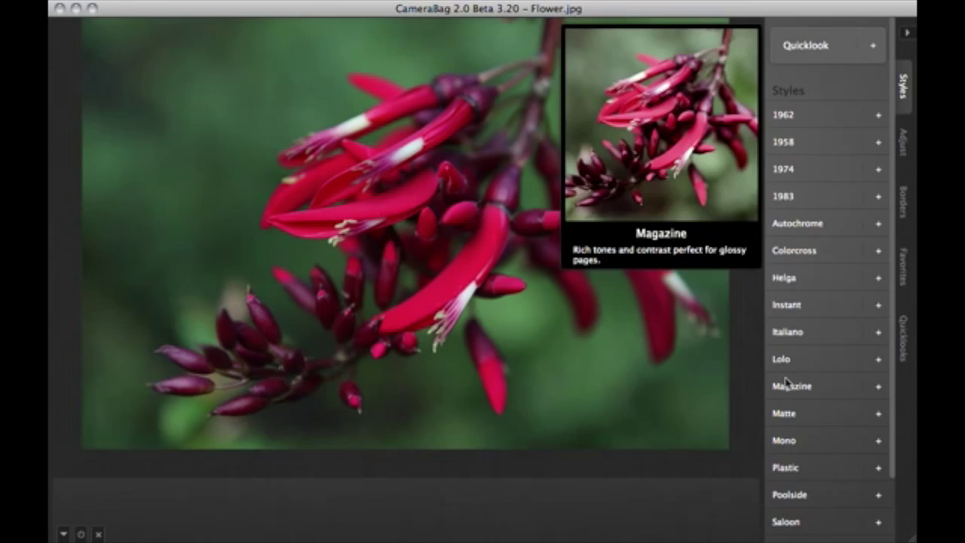
click(792, 279)
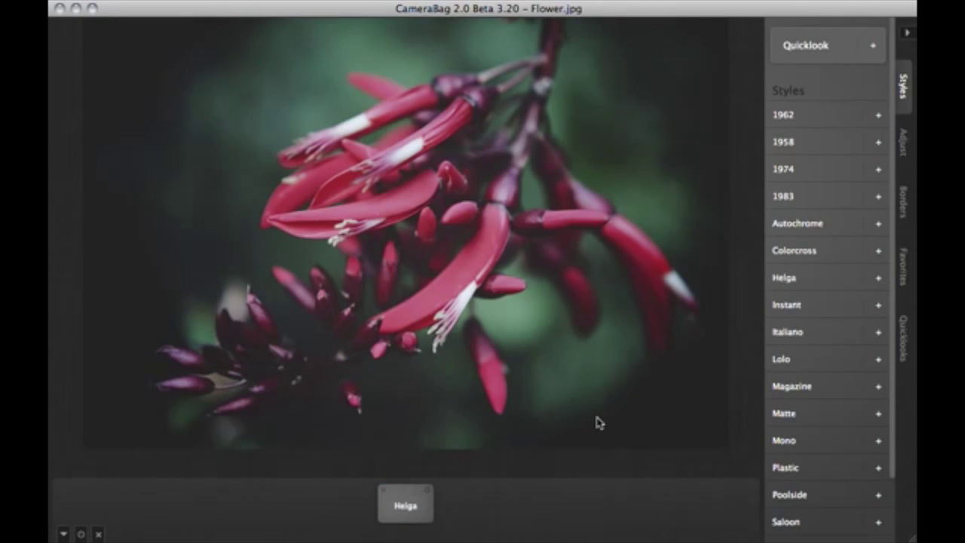
key(super+f)
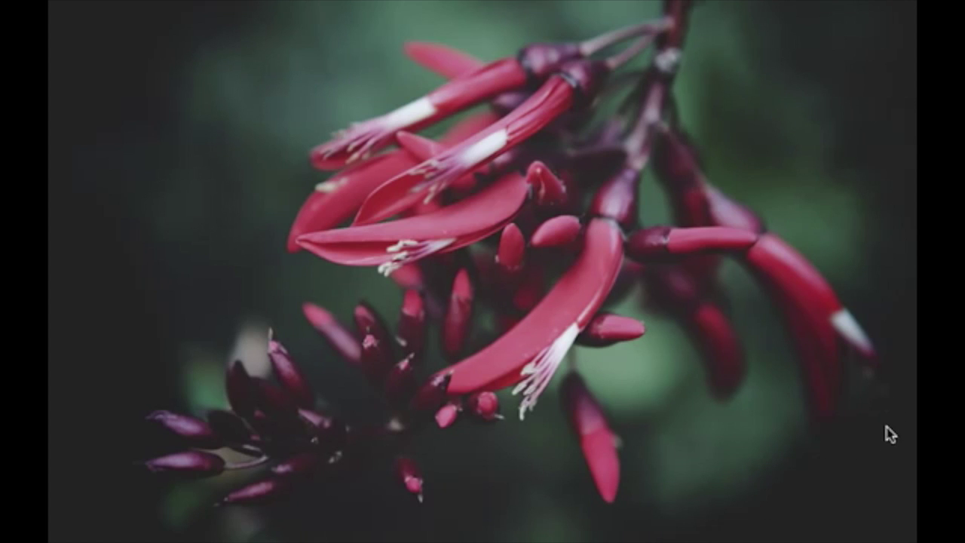
key(super+f)
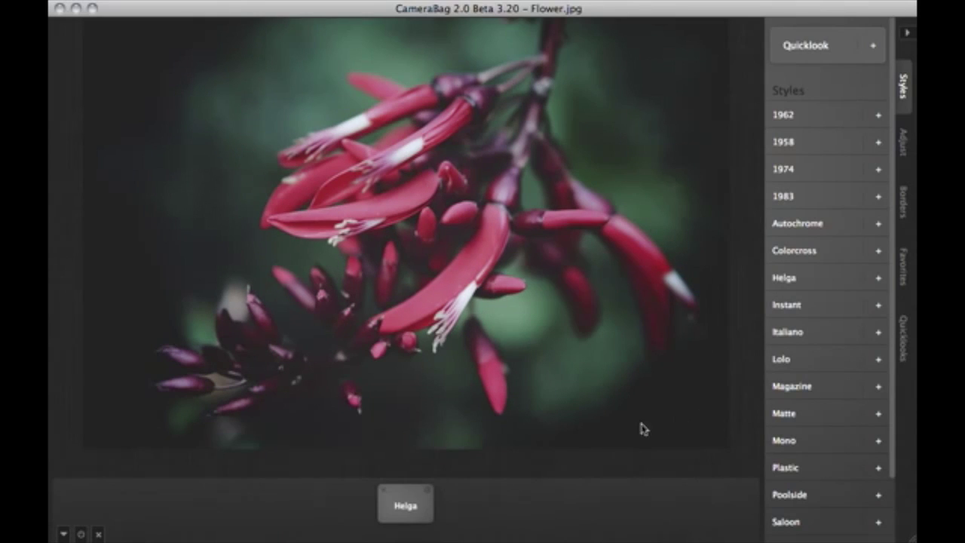
key(Delete)
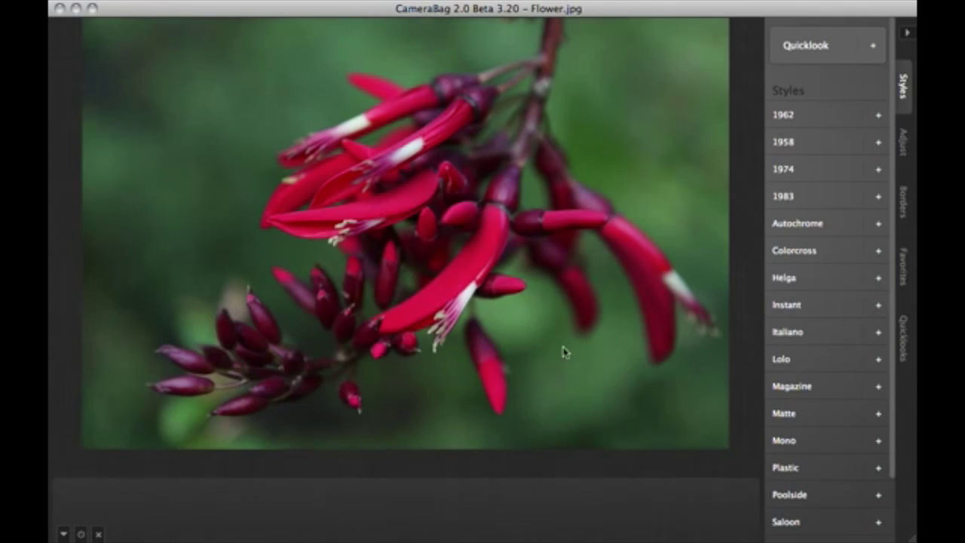
click(787, 255)
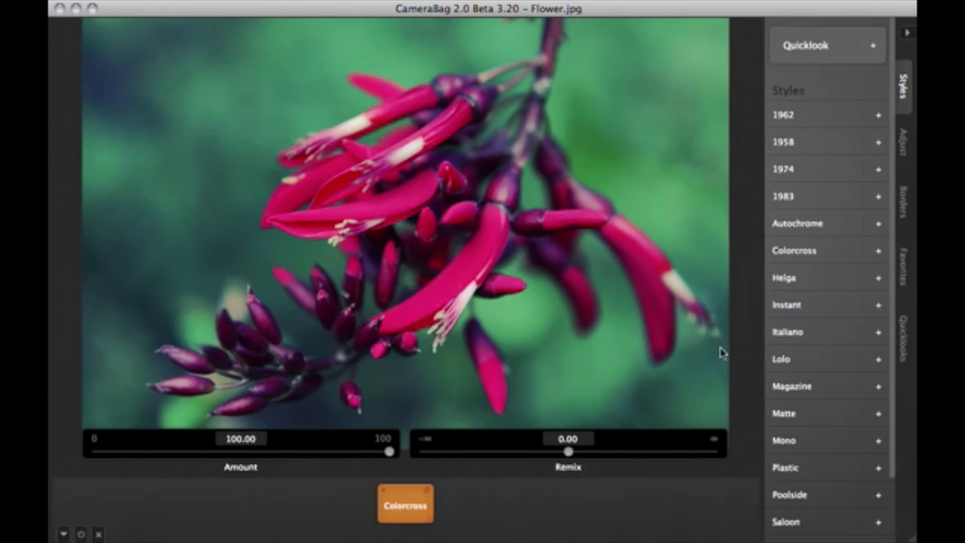
click(791, 306)
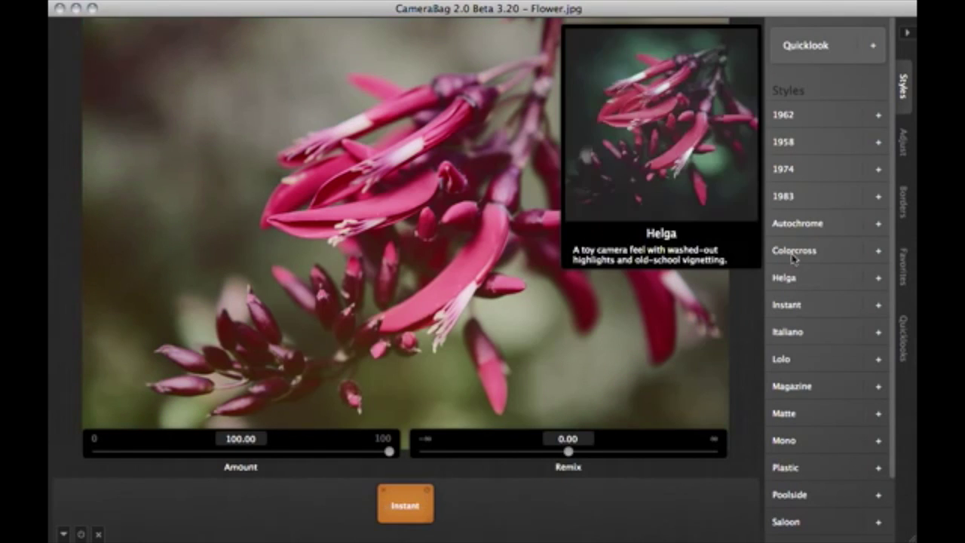
click(802, 225)
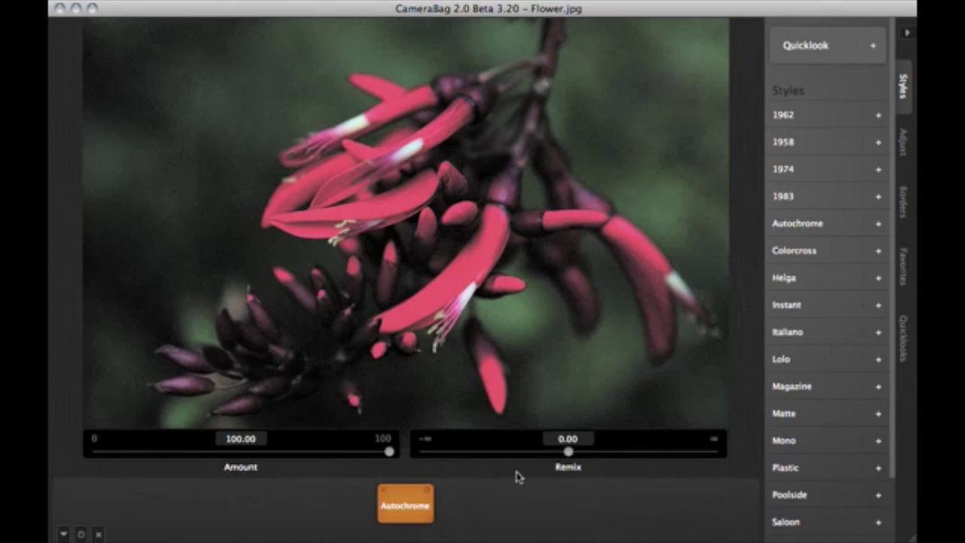
click(472, 506)
click(407, 505)
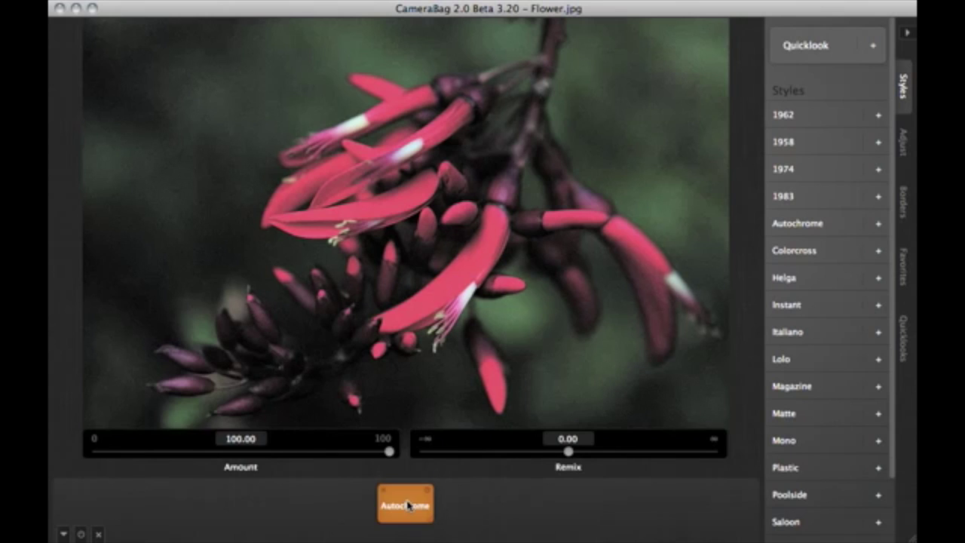
click(462, 514)
click(408, 511)
key(Delete)
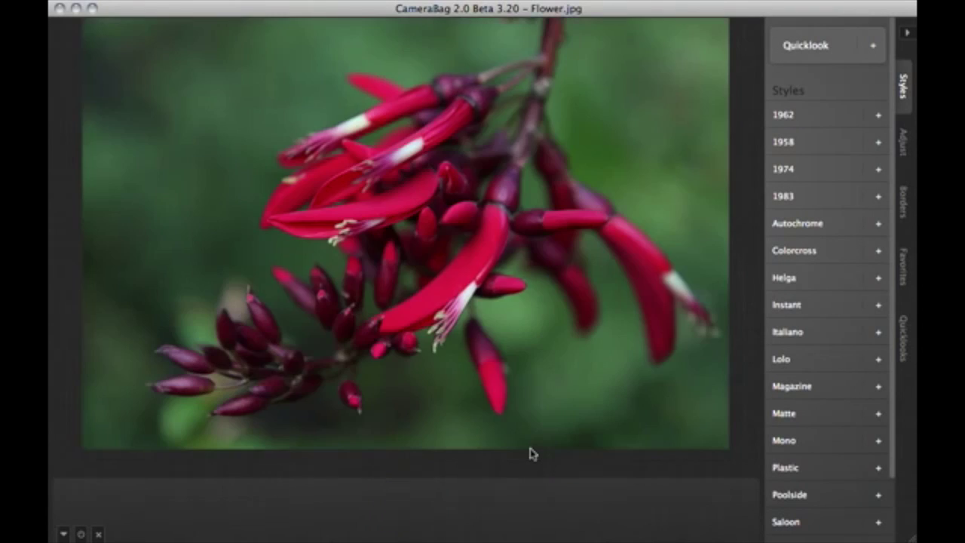
click(783, 334)
mouse_move(391, 454)
mouse_down()
mouse_move(168, 462)
mouse_move(389, 453)
mouse_up()
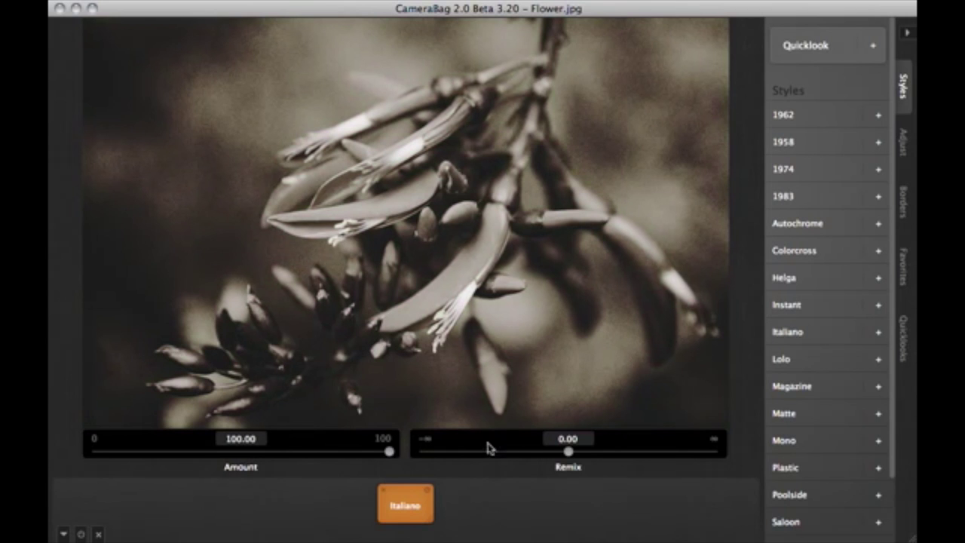
drag(568, 451, 633, 455)
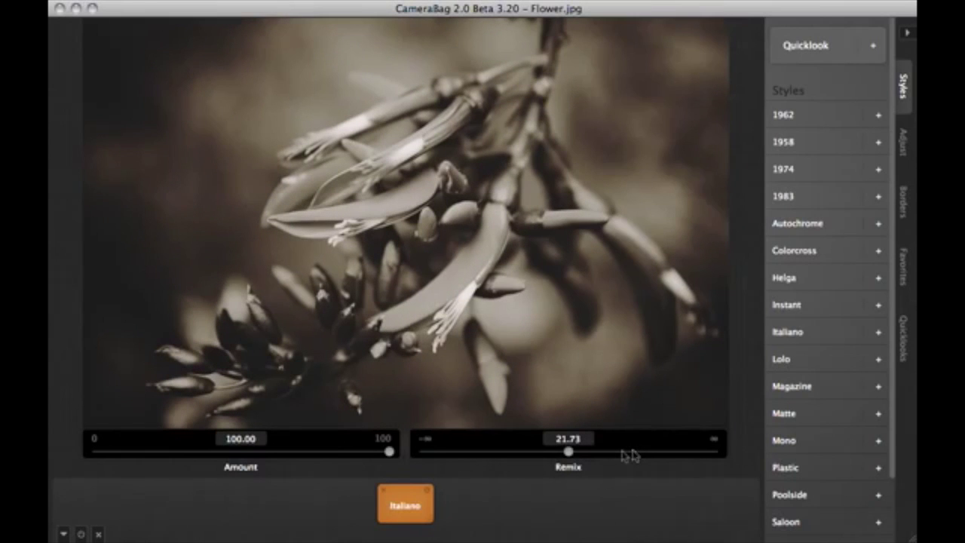
scroll(801, 397, down, 3)
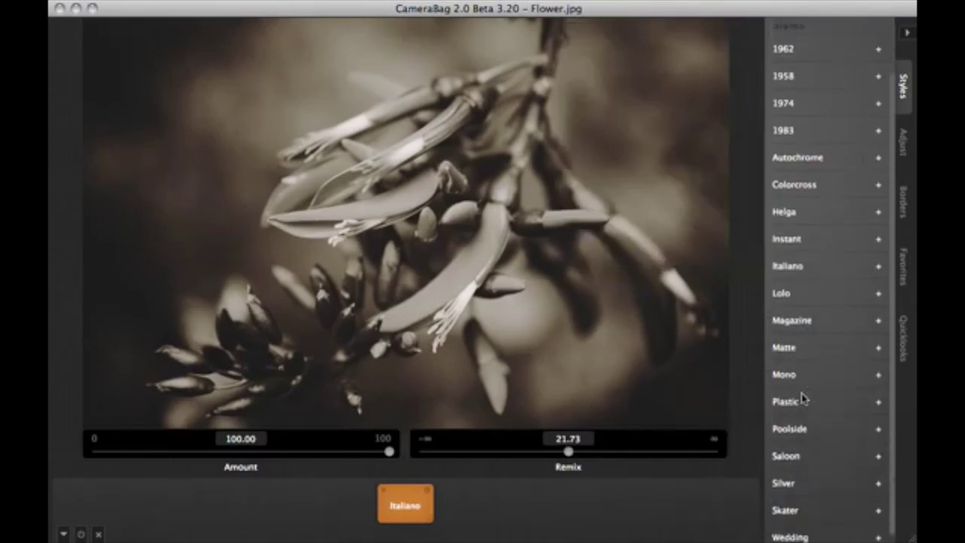
key(Delete)
click(801, 475)
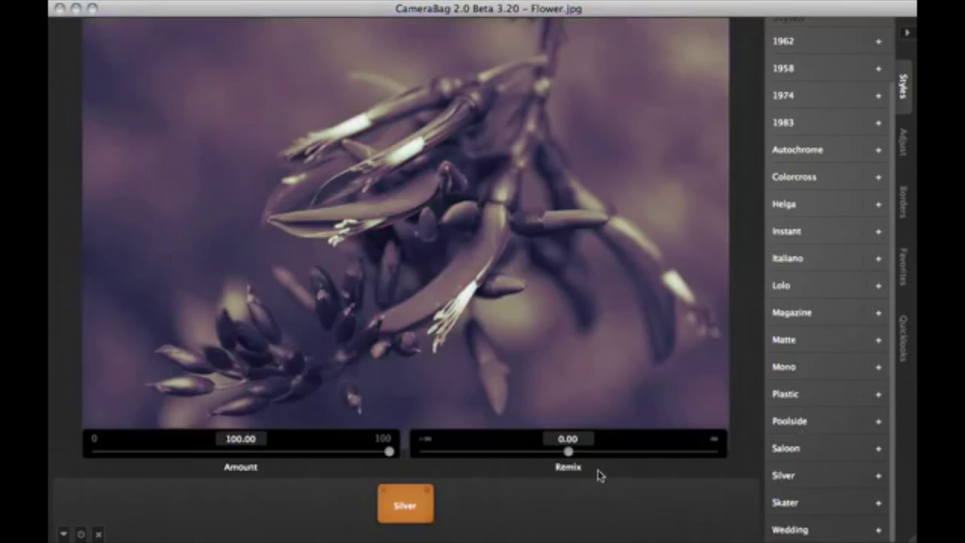
drag(567, 453, 618, 450)
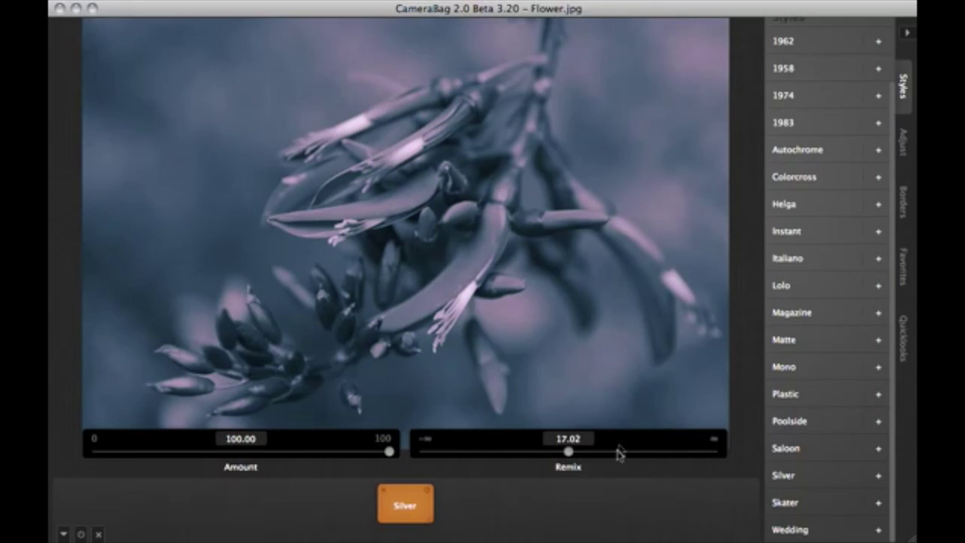
mouse_move(771, 204)
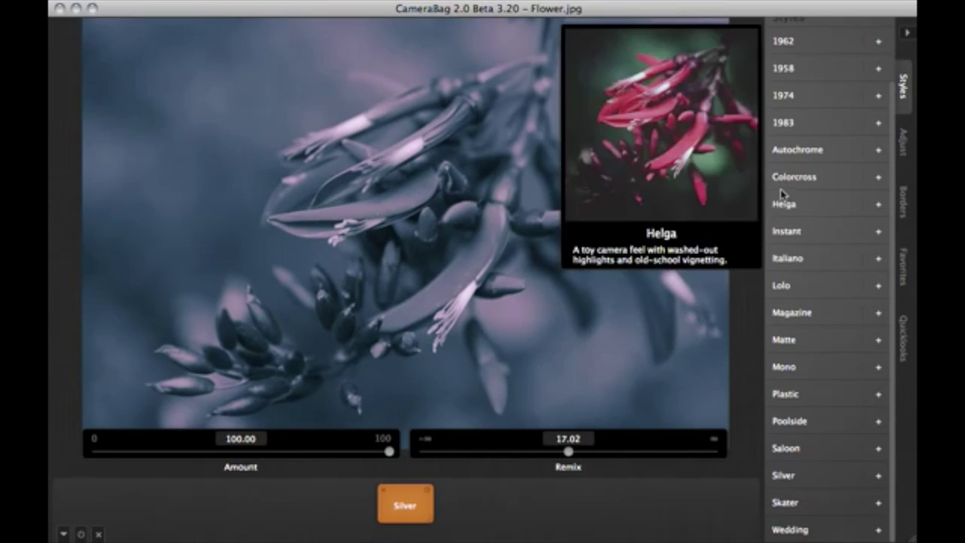
click(790, 178)
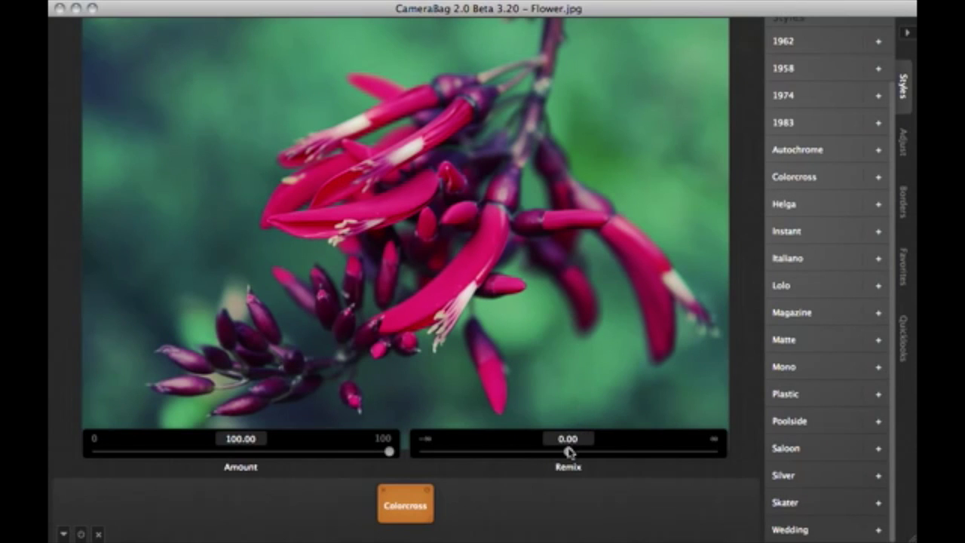
drag(557, 450, 600, 453)
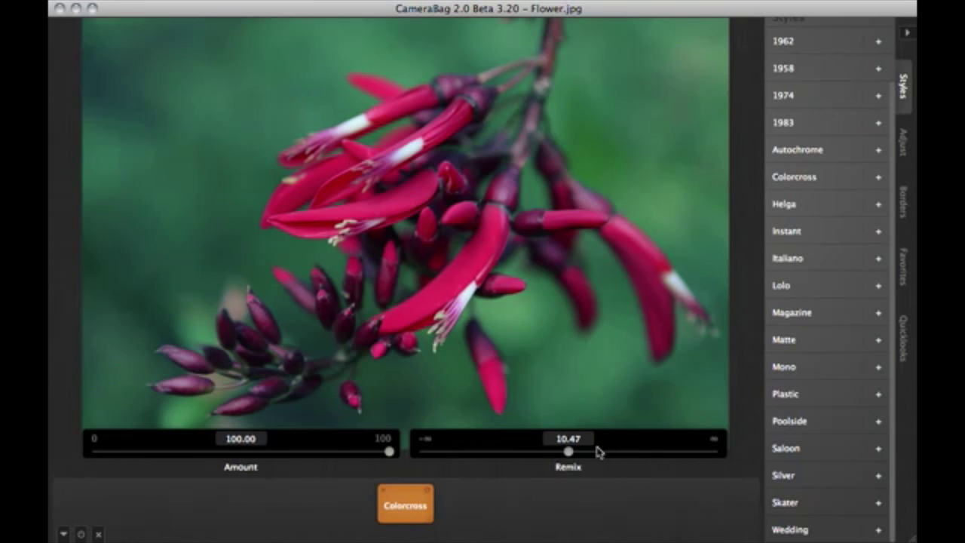
key(Delete)
Add an Exposure adjustment to the flower photo with Amount 59.22.
mouse_move(840, 165)
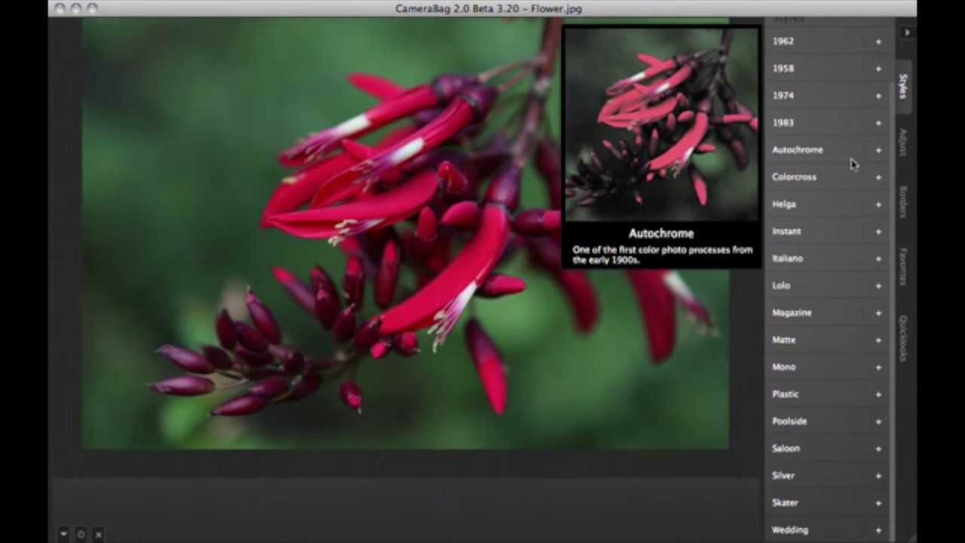
click(902, 143)
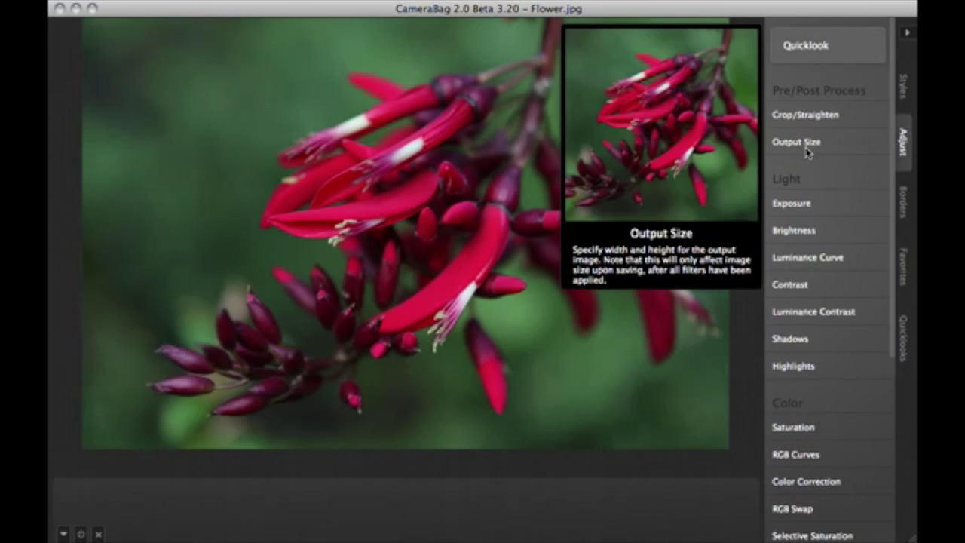
scroll(809, 324, down, 5)
scroll(810, 324, up, 2)
scroll(811, 324, up, 3)
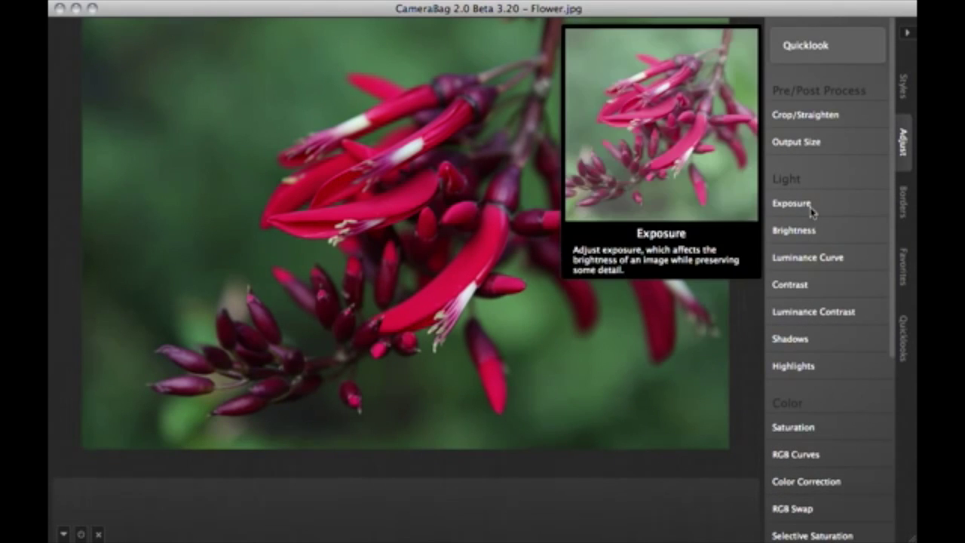
click(809, 207)
drag(407, 452, 444, 457)
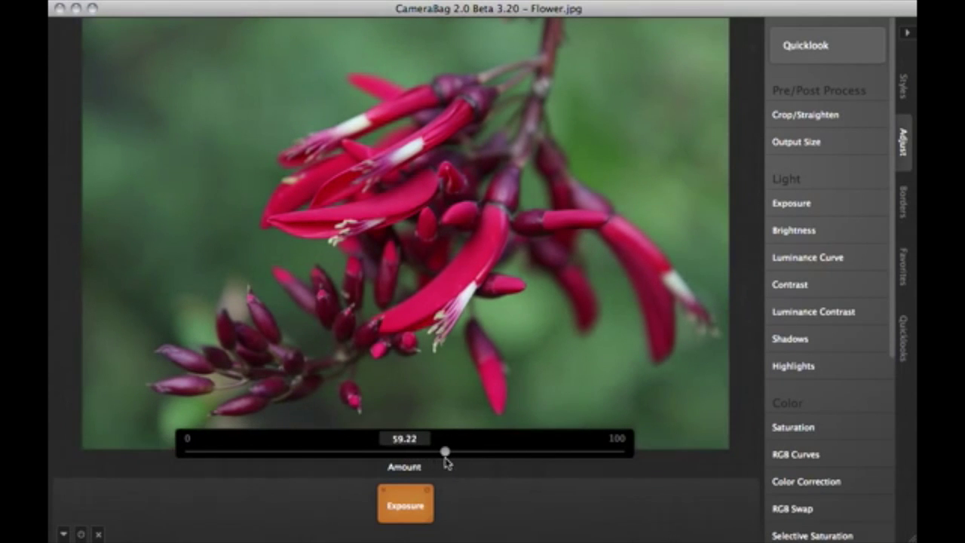
Add a Vignette with Sharpness 62.66 and Radius 0.95.
scroll(791, 341, down, 5)
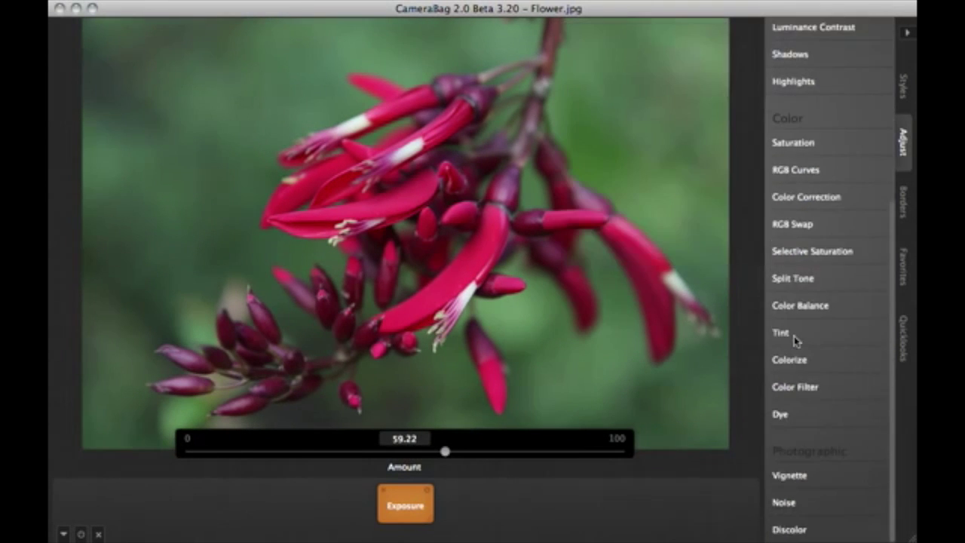
click(790, 475)
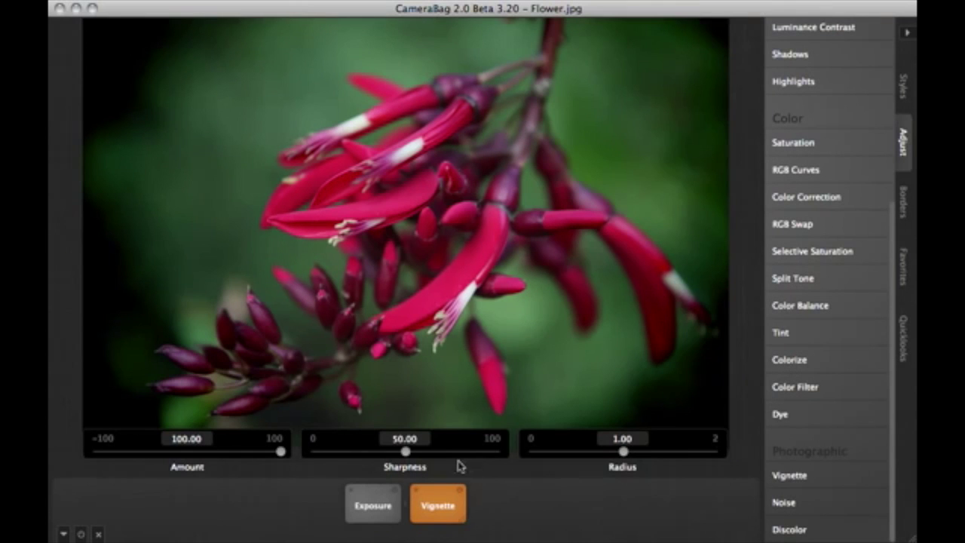
drag(405, 451, 429, 455)
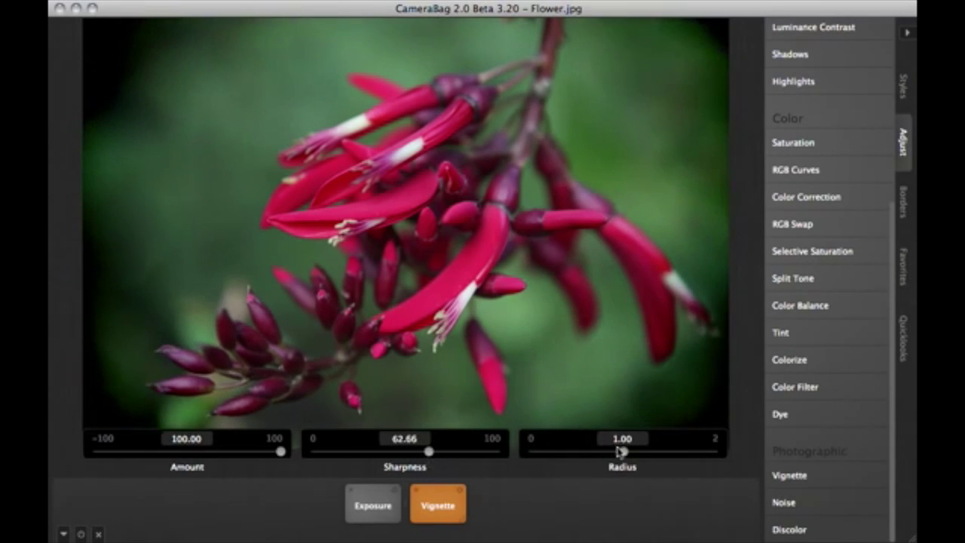
mouse_move(622, 451)
mouse_down()
mouse_move(572, 452)
mouse_move(620, 469)
mouse_up()
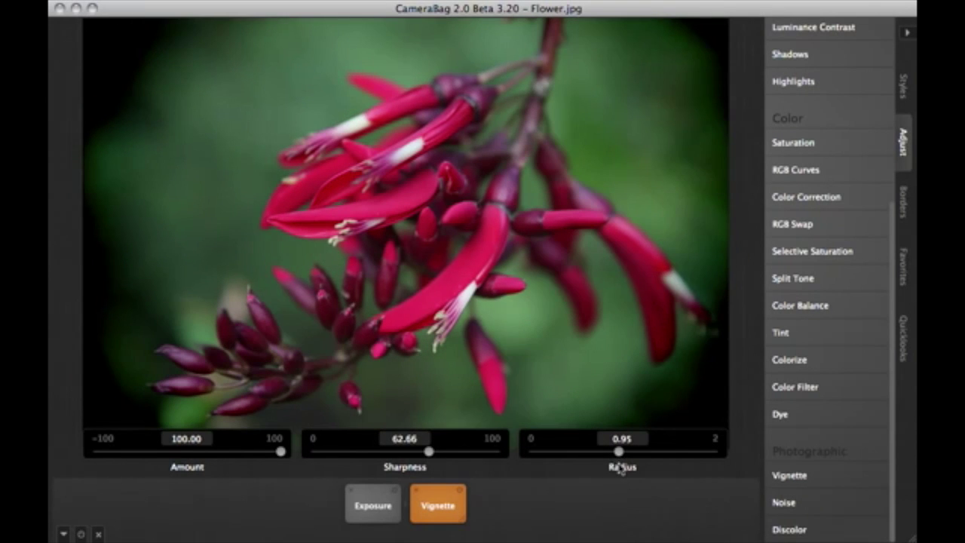